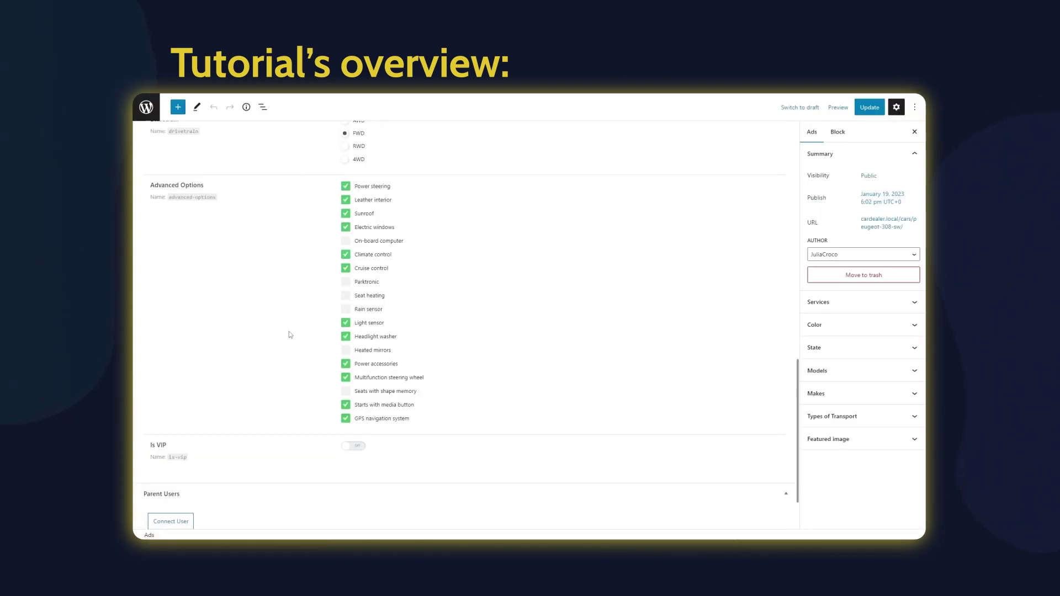
Step: Preview the query's Post In set to related child items of the current user
left_click(244, 318)
left_click(687, 242)
left_click(604, 331)
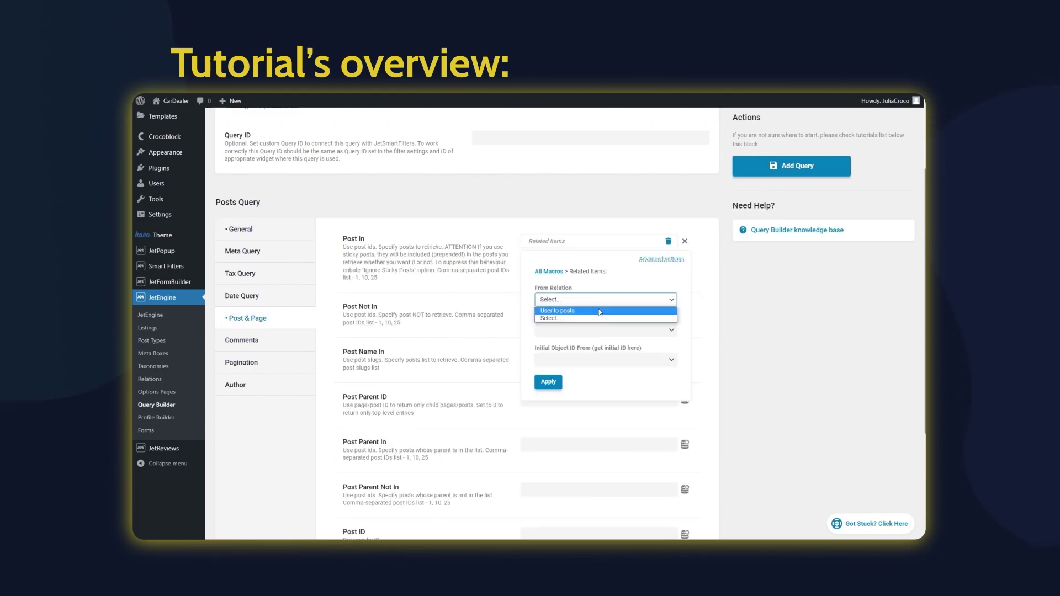
left_click(602, 361)
left_click(580, 374)
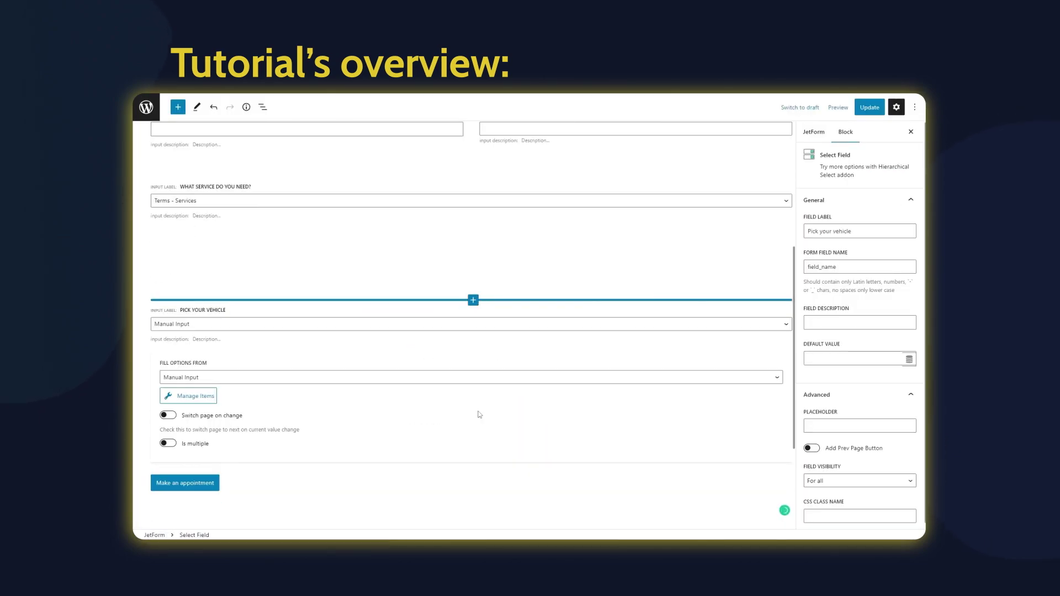
Step: Preview the vehicle select generating options dynamically from a JetEngine query
left_click(471, 377)
left_click(299, 415)
left_click(285, 459)
scroll(285, 414, "down", 1)
left_click(260, 391)
type("48|ID|post_title")
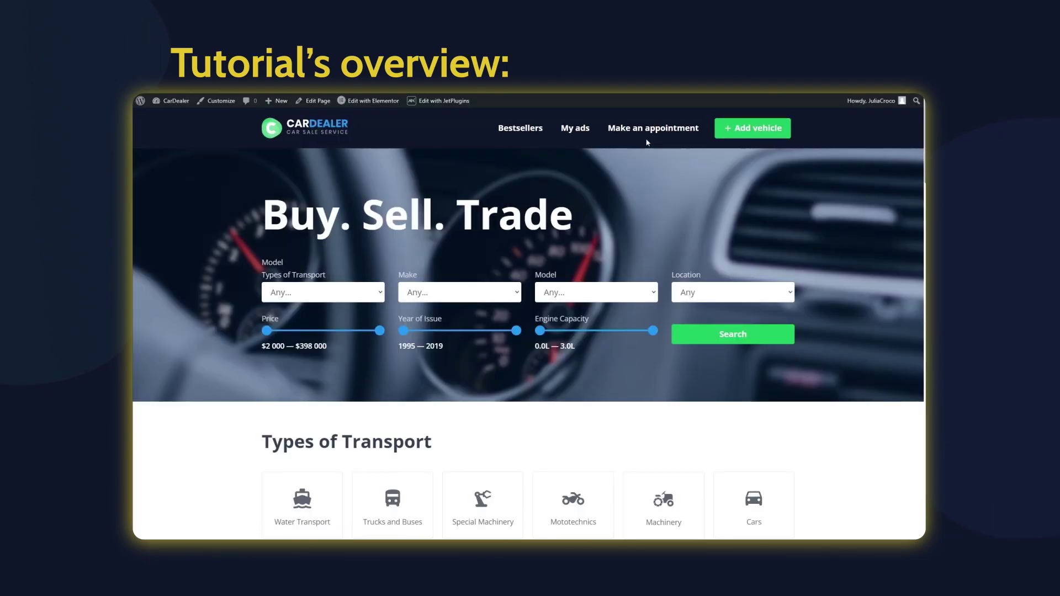
Step: On the frontend form, choose Diagnostic and open the Pick your vehicle choices
left_click(647, 142)
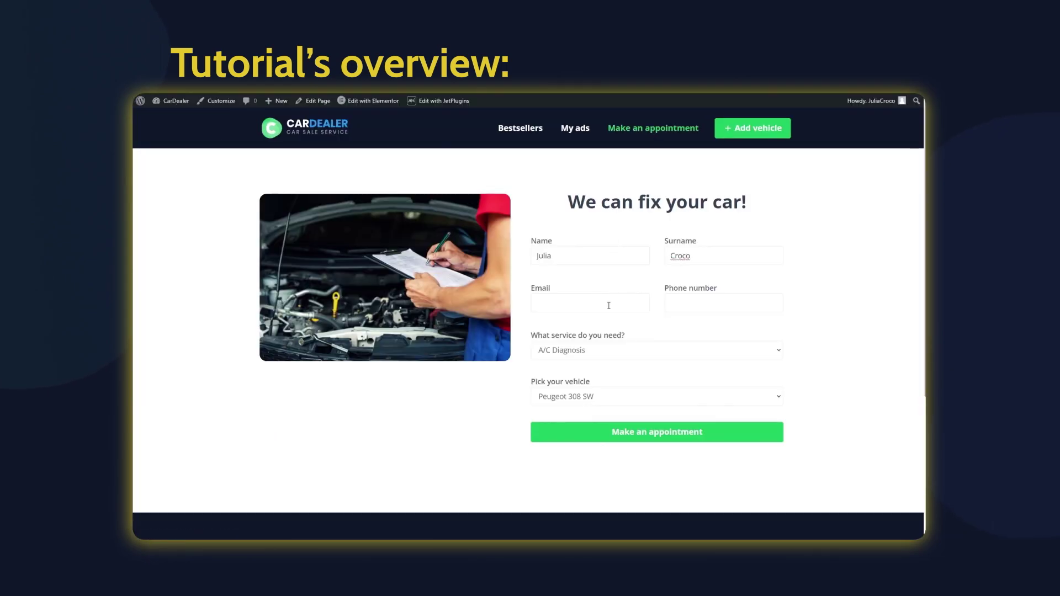
left_click(670, 351)
left_click(658, 405)
left_click(659, 397)
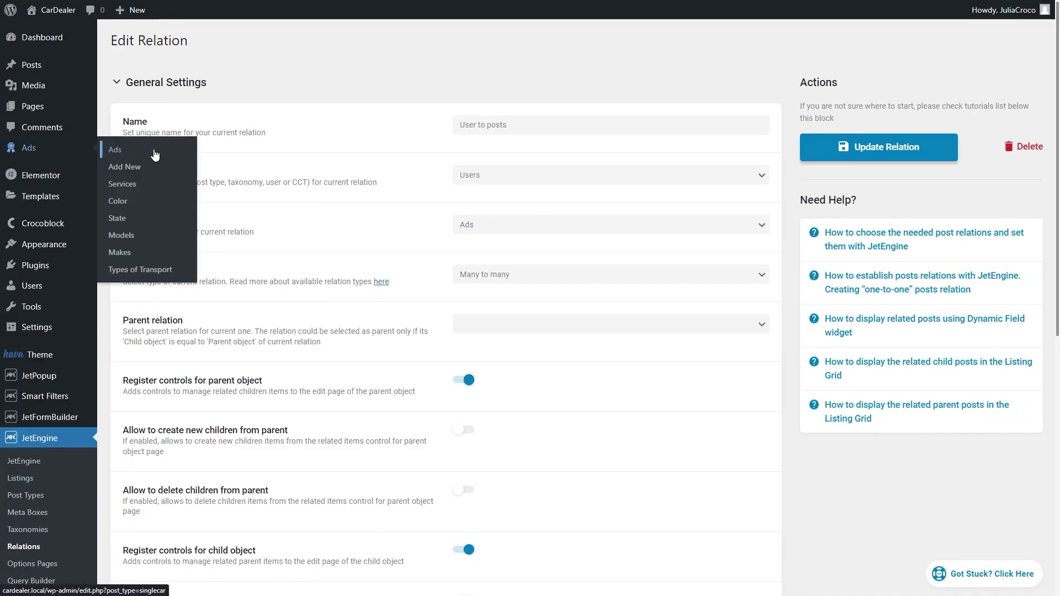
Step: Open the Ads list and edit the Peugeot 308 SW ad
left_click(155, 155)
left_click(145, 149)
scroll(209, 321, "down", 2)
scroll(209, 321, "down", 5)
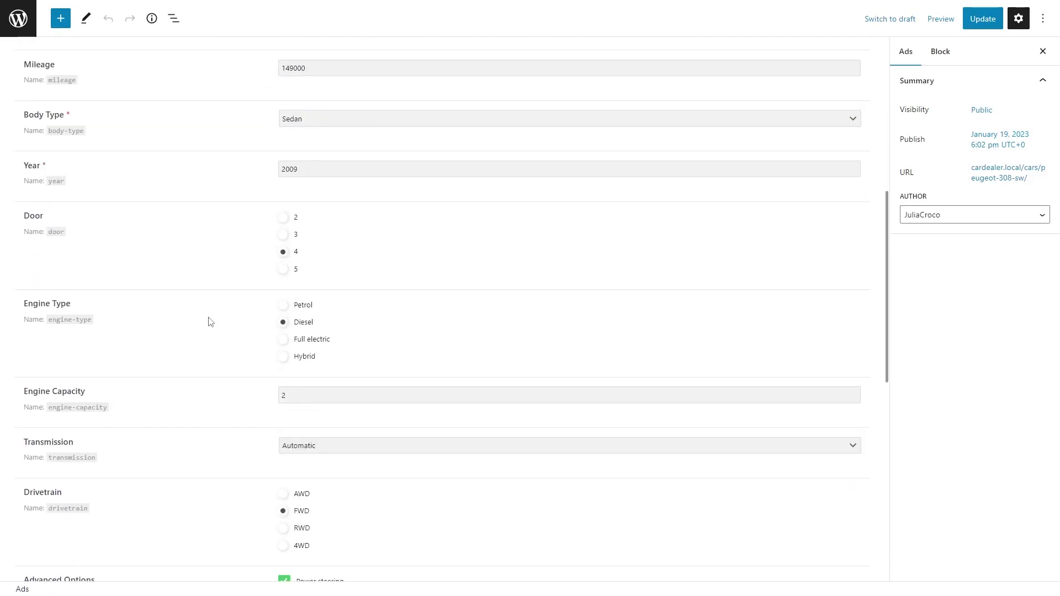
scroll(209, 321, "down", 3)
scroll(209, 322, "down", 3)
scroll(210, 322, "down", 1)
Step: Create a Query Builder query named 'User to posts query' with Post Type Ads
left_click(24, 27)
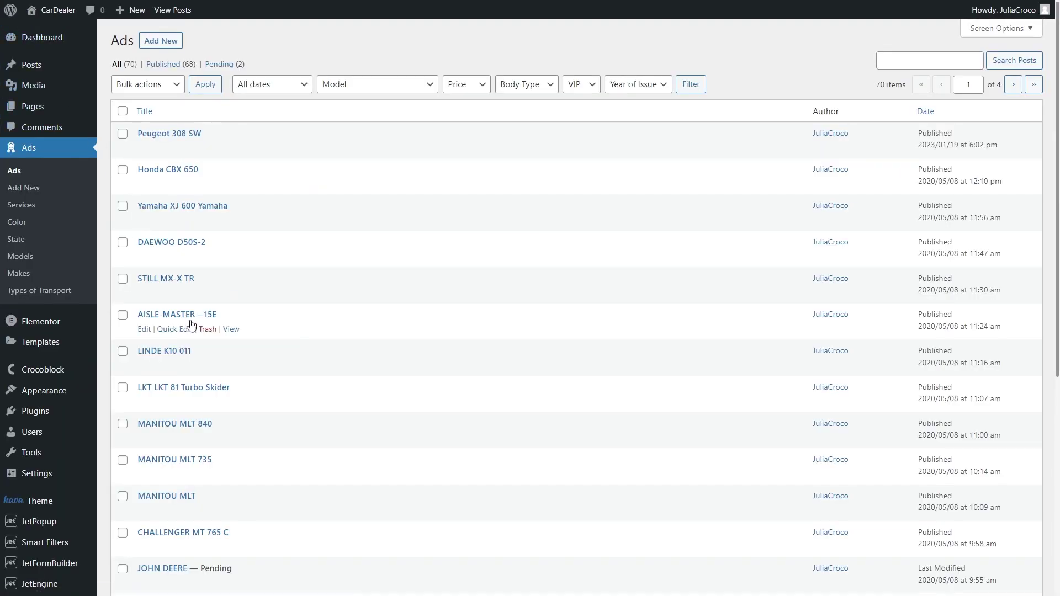
scroll(187, 327, "down", 2)
scroll(182, 415, "down", 2)
left_click(169, 528)
left_click(200, 47)
left_click(546, 130)
type("User to posts query")
scroll(566, 175, "down", 3)
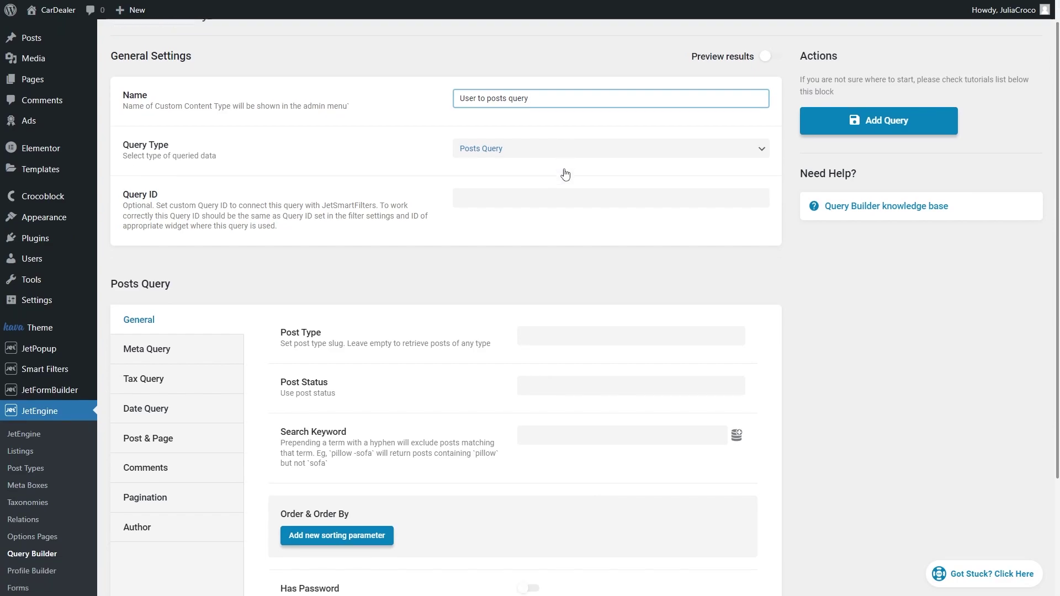
left_click(575, 195)
left_click(592, 556)
left_click(585, 273)
Step: Limit the query to Publish status and use the Related Items macro for Post In
left_click(587, 308)
left_click(199, 301)
left_click(738, 198)
left_click(586, 522)
Step: Set the macro to User to posts, Child Object, Current User ID, then save the query
left_click(619, 276)
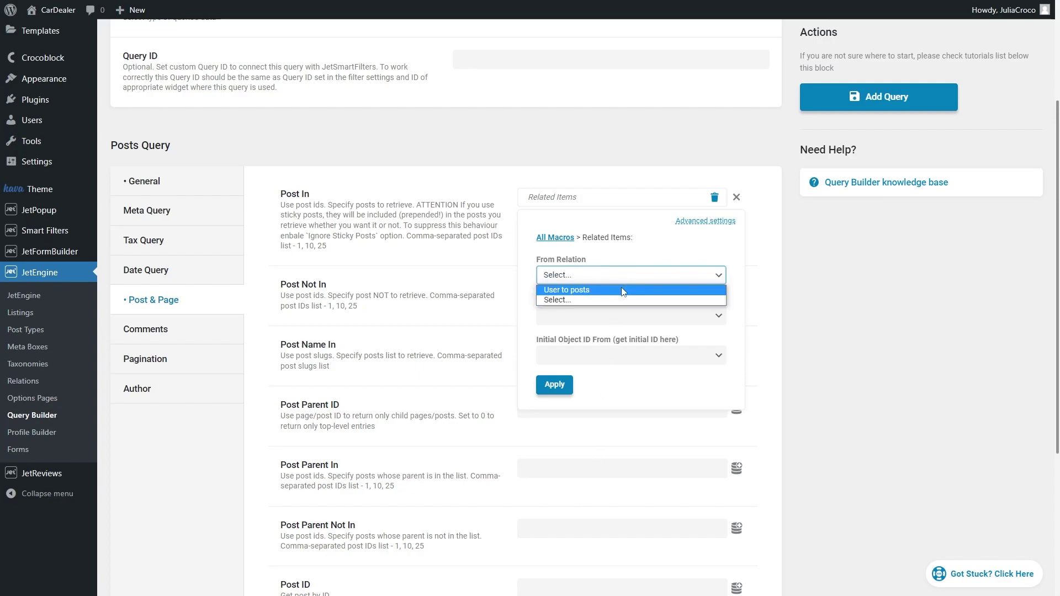
left_click(624, 291)
left_click(627, 315)
left_click(628, 341)
left_click(627, 356)
left_click(624, 381)
left_click(563, 387)
left_click(869, 101)
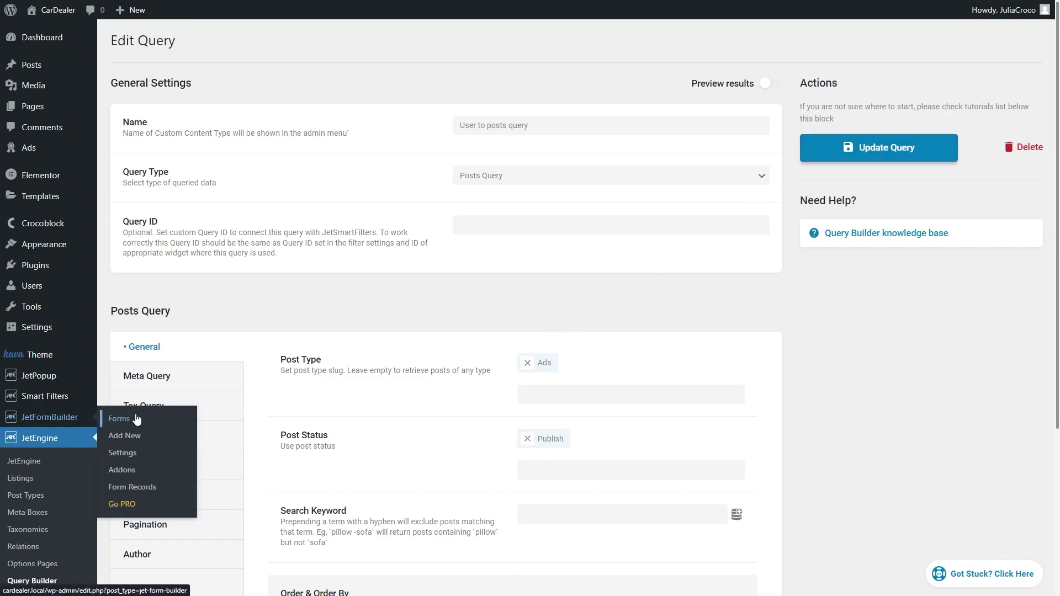
Step: Insert a Select Field into the Vehicle service appointment form
left_click(137, 420)
left_click(144, 147)
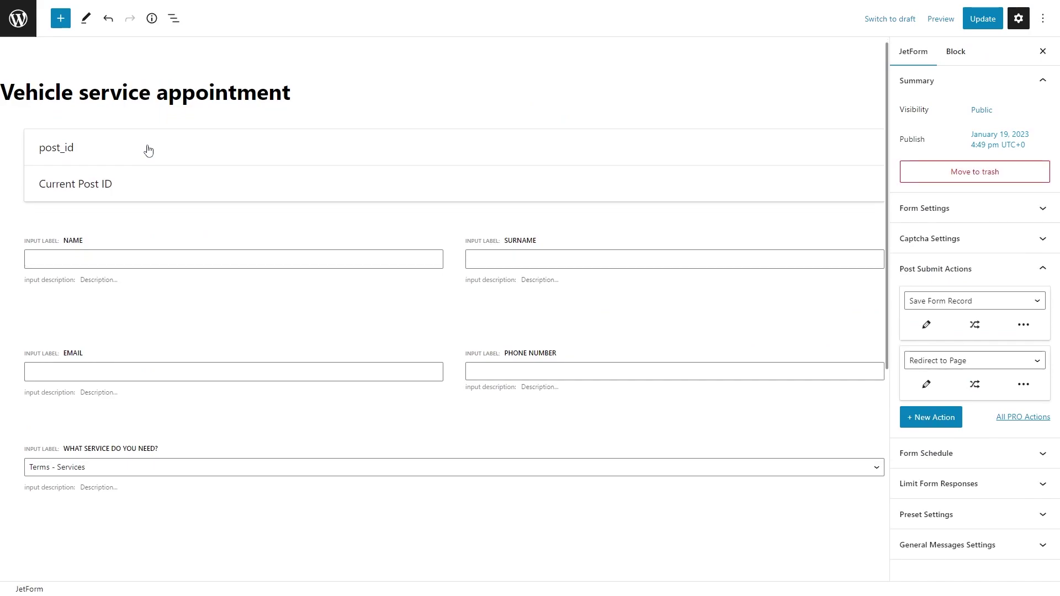
scroll(147, 152, "down", 2)
scroll(146, 152, "down", 2)
left_click(455, 276)
left_click(455, 419)
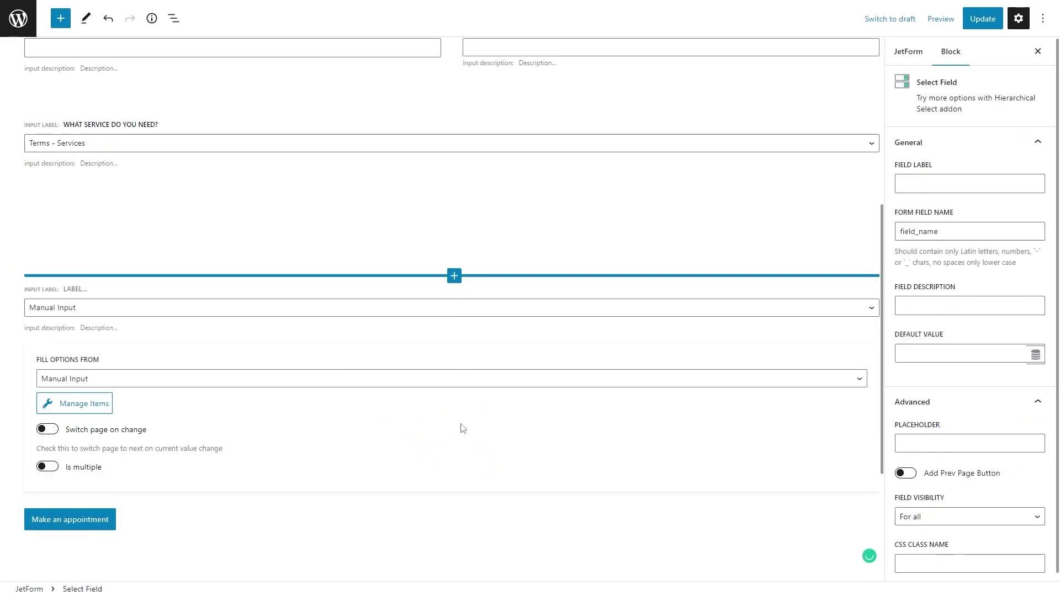
type("Pick your vehicle")
Step: Generate the select's options dynamically via JetEngine Query, set its field name, and update
left_click(255, 380)
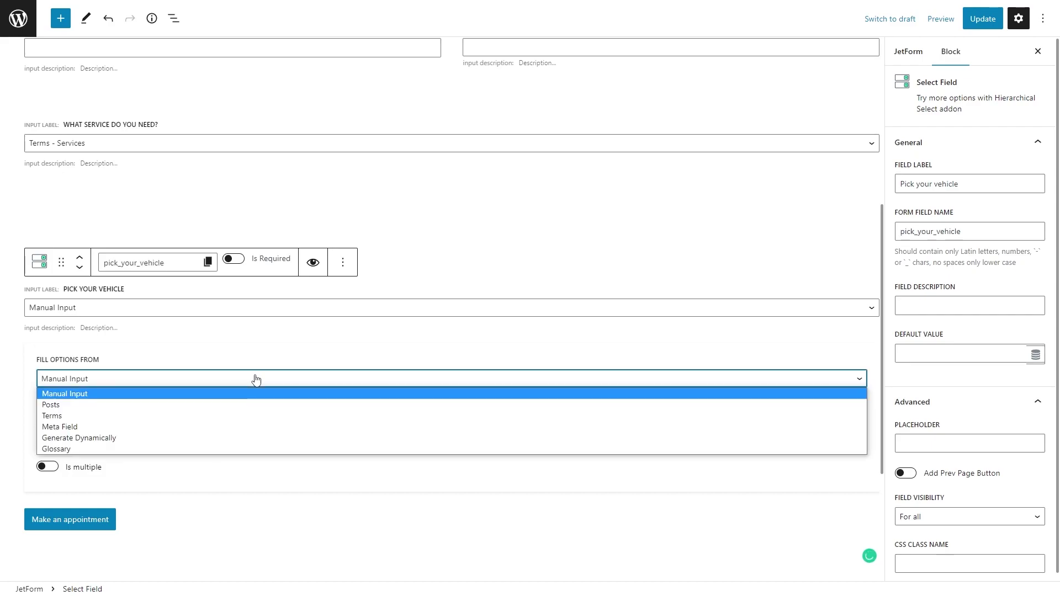
left_click(238, 441)
left_click(226, 416)
left_click(203, 487)
scroll(204, 486, "down", 1)
left_click(170, 396)
type("48|ID|post_title")
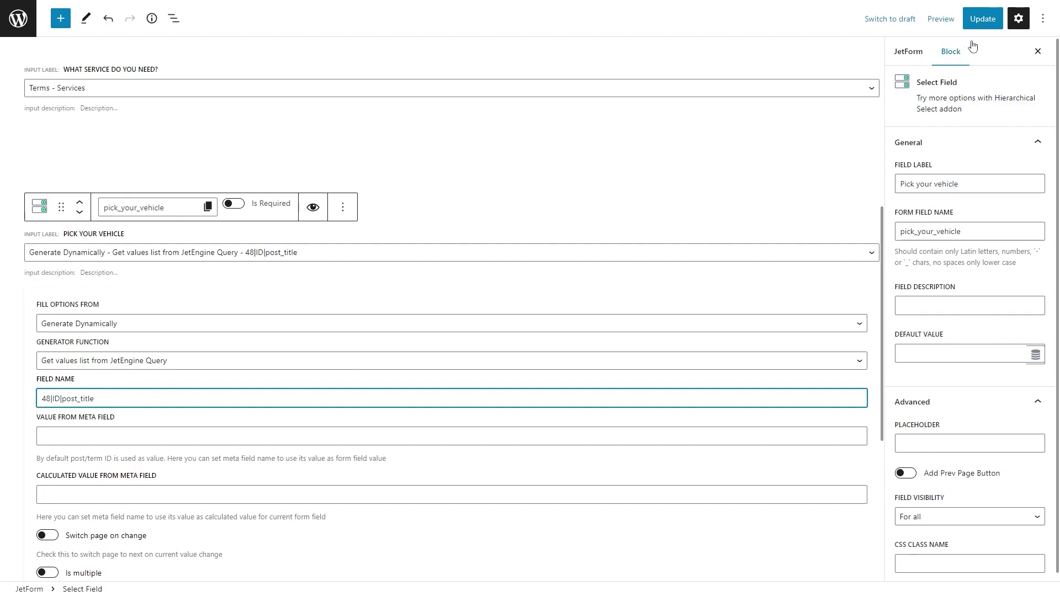
left_click(983, 17)
Step: Place a JetForm widget showing Vehicle service appointment under the page heading in Elementor
left_click(18, 27)
left_click(147, 109)
left_click(280, 328)
type("jet")
left_click_drag(48, 104, 815, 144)
left_click(158, 119)
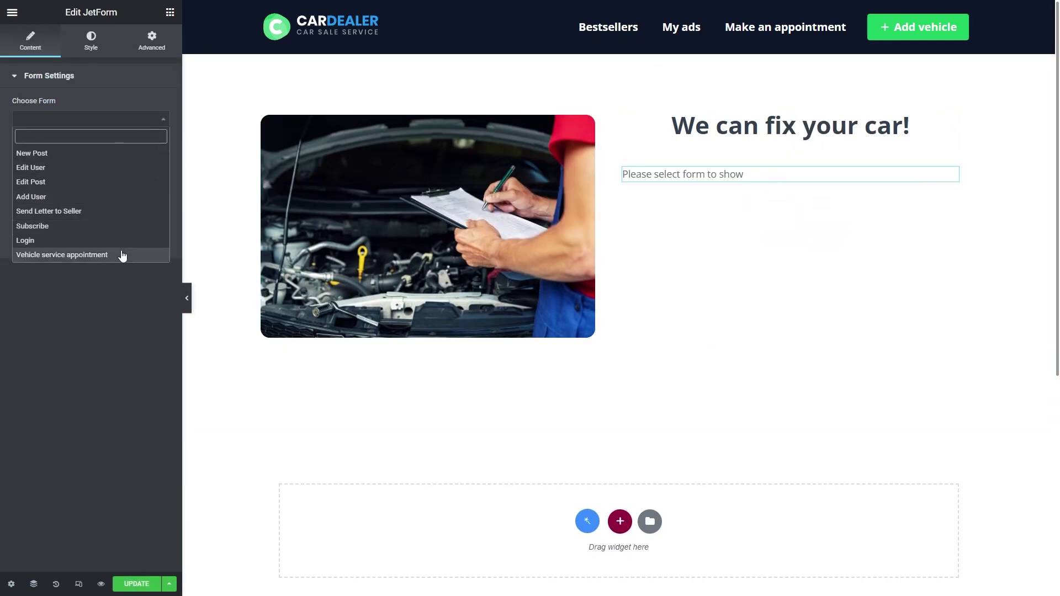
left_click(100, 254)
Step: Set the form's label typography to font weight 400
left_click(91, 42)
left_click(90, 75)
left_click(97, 106)
left_click(161, 265)
left_click(133, 385)
left_click(126, 426)
left_click(109, 262)
left_click(81, 111)
Step: Make the submit button full width with centred text
left_click(95, 379)
scroll(95, 377, "down", 2)
scroll(96, 377, "down", 3)
left_click(161, 461)
left_click(146, 488)
Step: Update the page and exit Elementor back to the pages list
left_click(137, 584)
left_click(12, 13)
left_click(71, 247)
left_click(18, 18)
Step: On the Make an appointment page, enter the name, surname and phone number
left_click(57, 16)
left_click(693, 52)
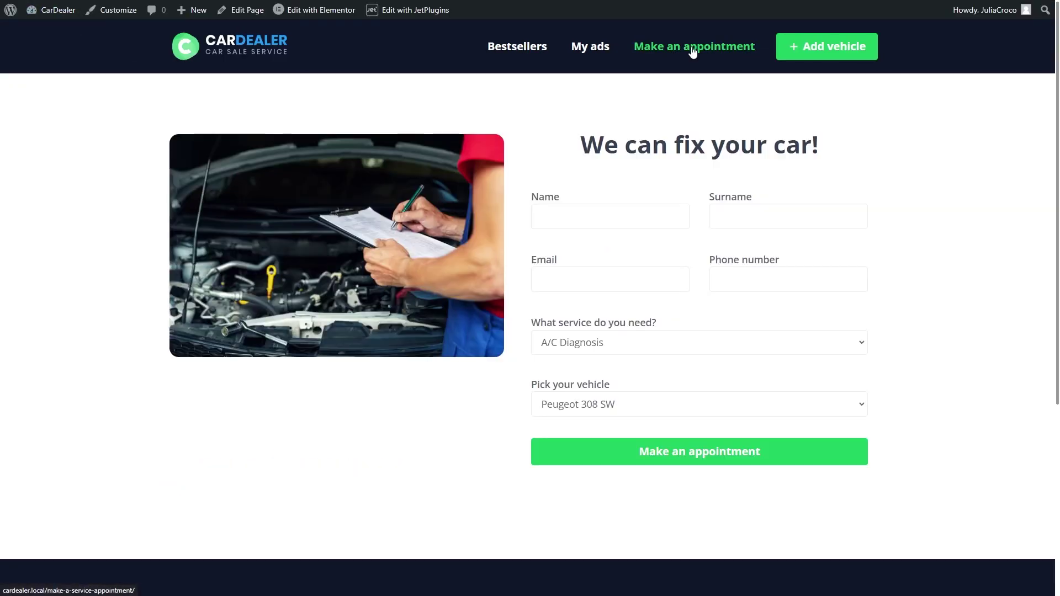
left_click(641, 215)
type("Julia")
left_click(736, 220)
type("Croco")
left_click(726, 280)
Step: Choose Diagnostic and Mercedes-Benz S 500, then submit the appointment
left_click(717, 346)
left_click(705, 419)
left_click(749, 439)
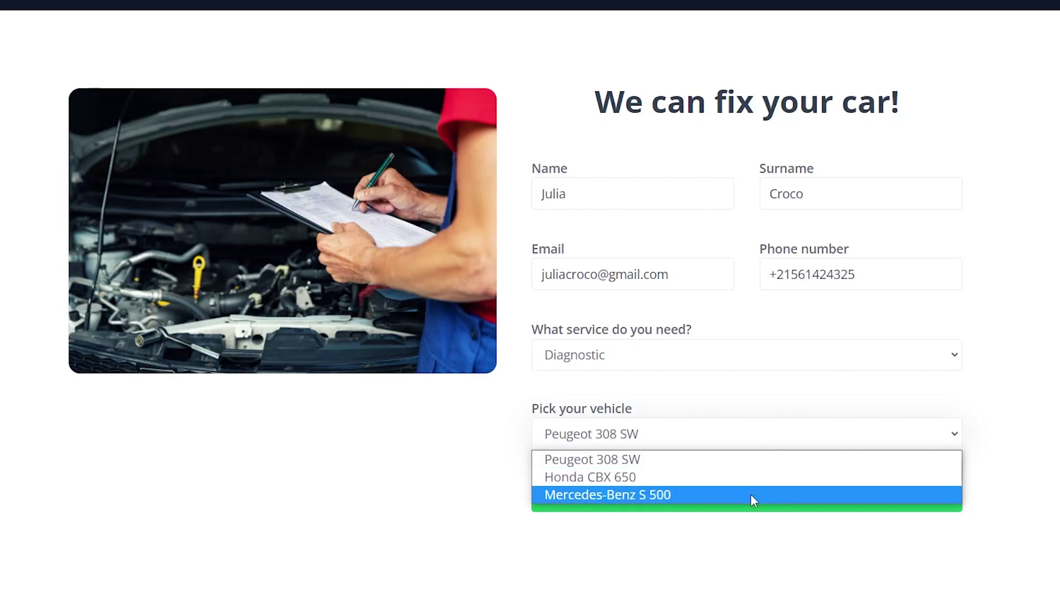
left_click(751, 495)
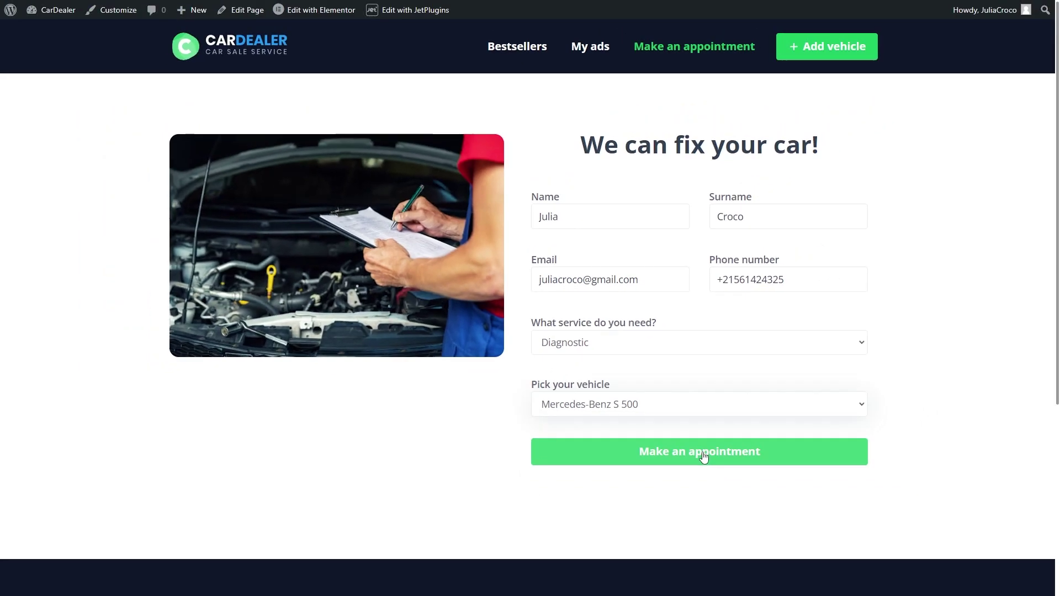
left_click(703, 454)
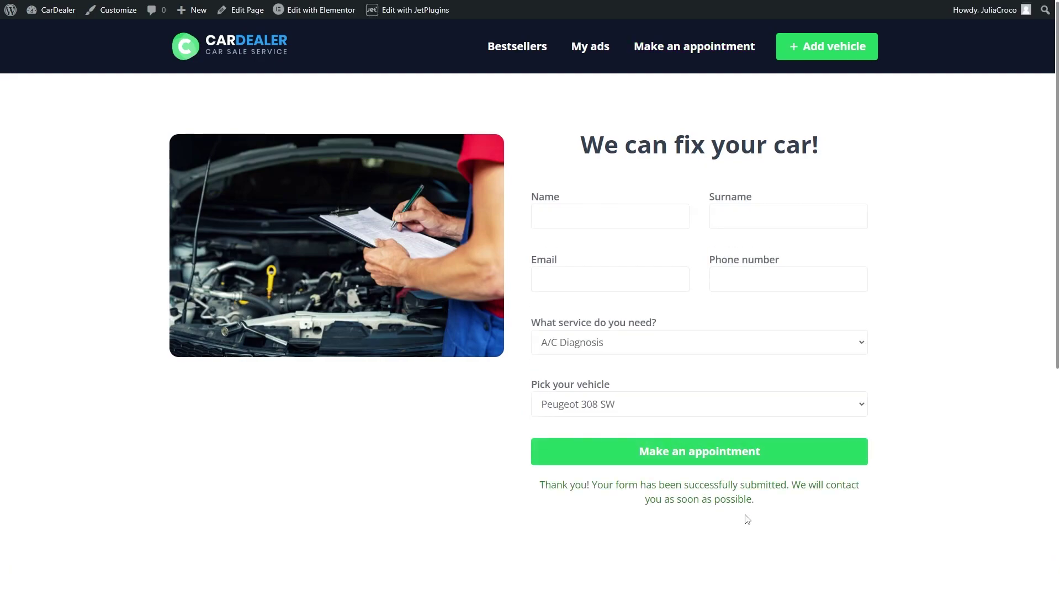